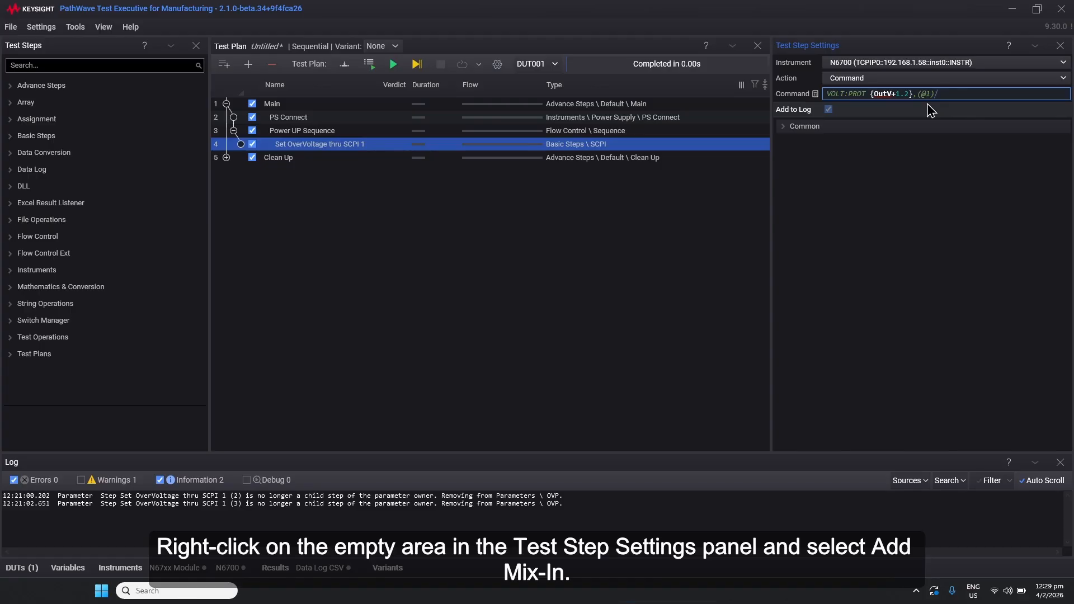
Add a Number mixin to the selected SCPI step named OVP, with the Unit option set to V
{"action": "right_click", "coordinate": [851, 241]}
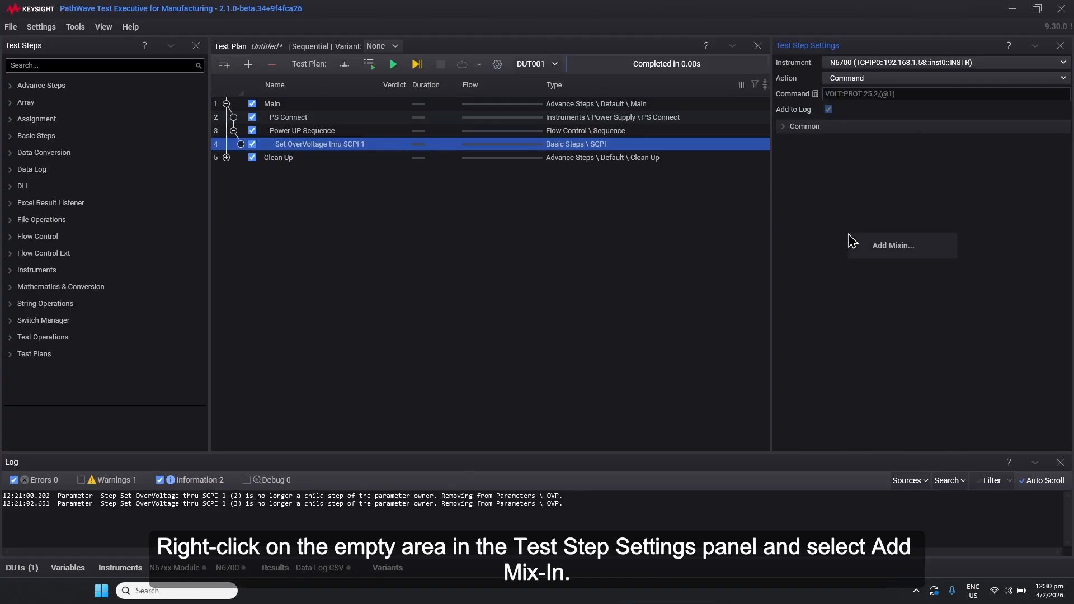
{"action": "left_click", "coordinate": [890, 247]}
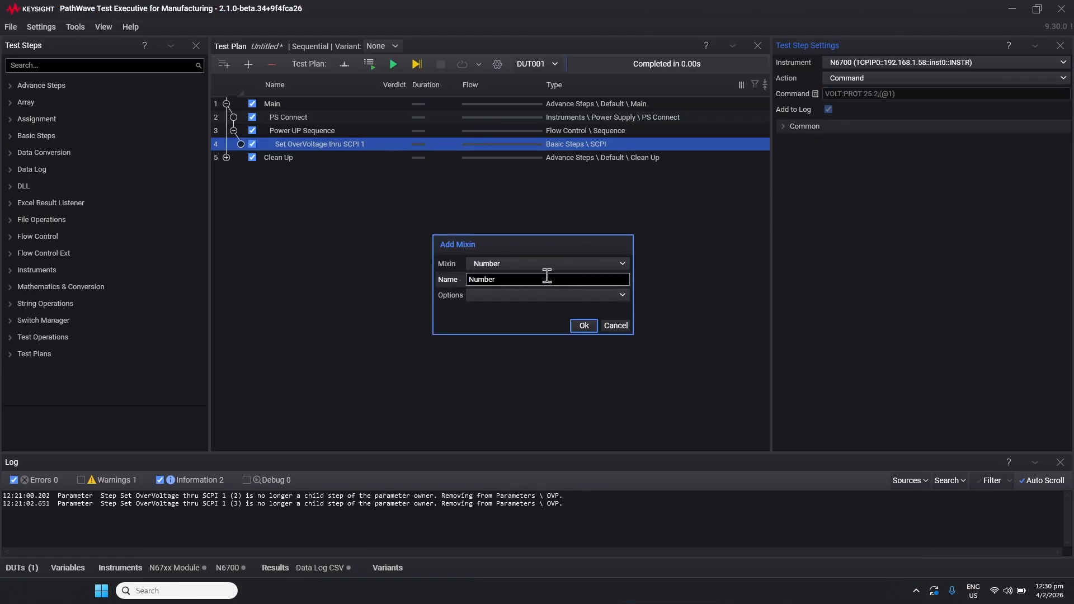
{"action": "double_click", "coordinate": [528, 280]}
{"action": "type", "text": "OVP"}
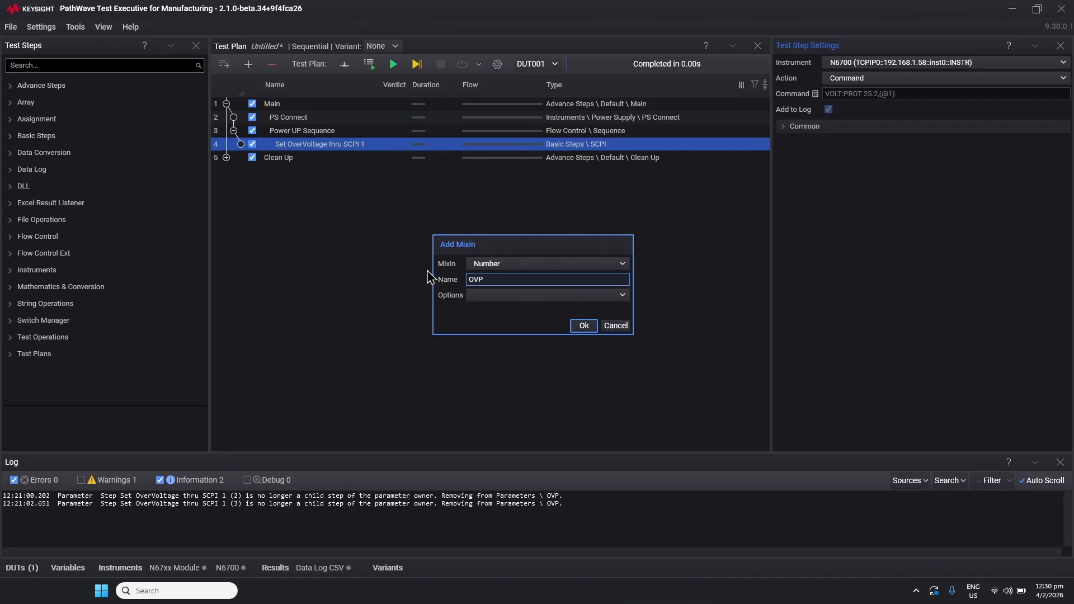
{"action": "left_click", "coordinate": [517, 297]}
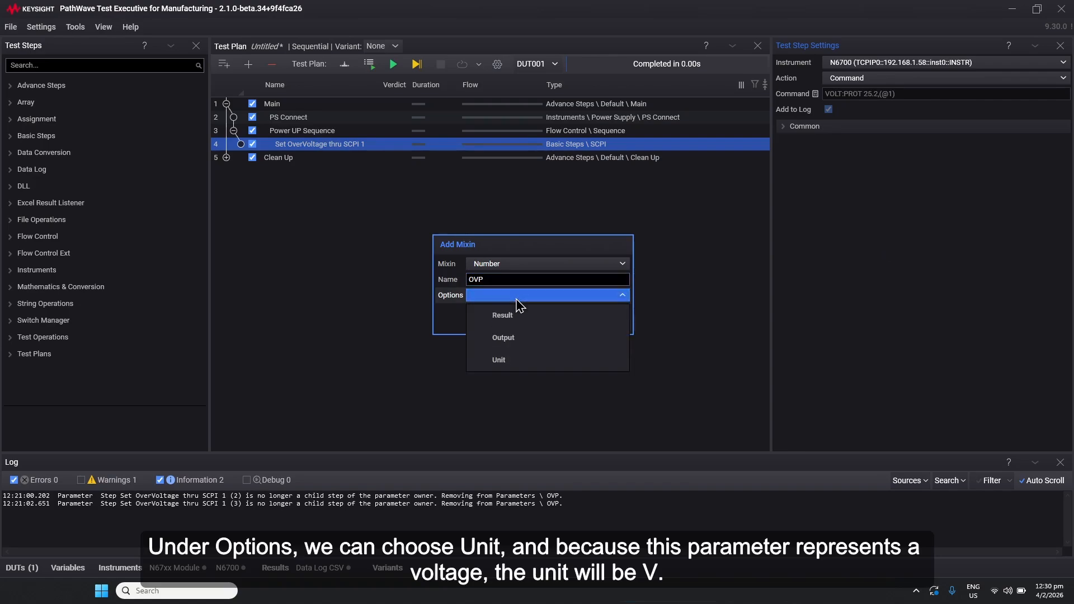
{"action": "left_click", "coordinate": [502, 363]}
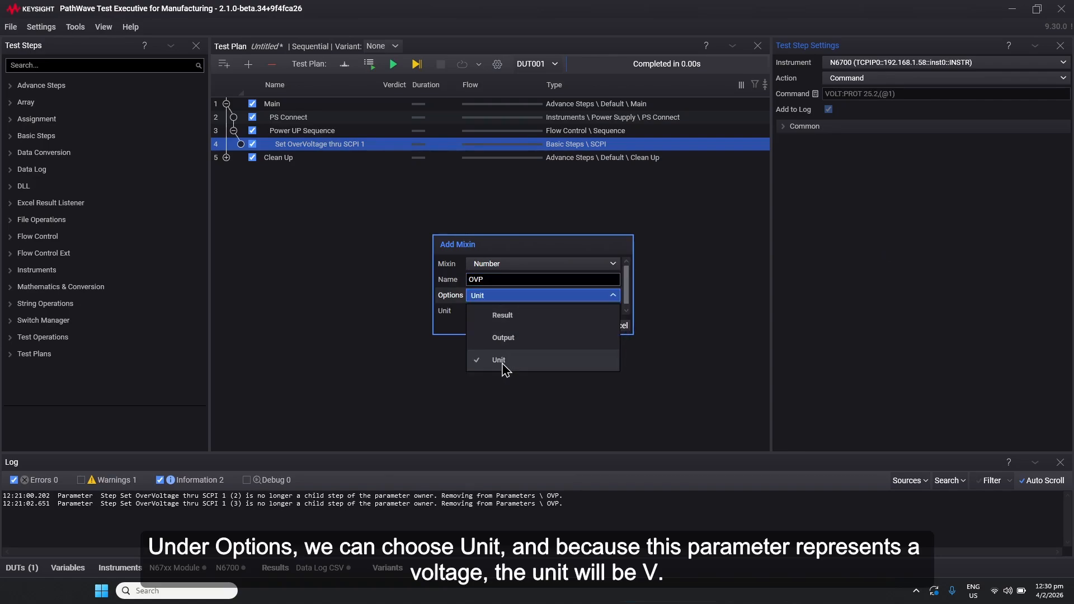
{"action": "key", "text": "Tab"}
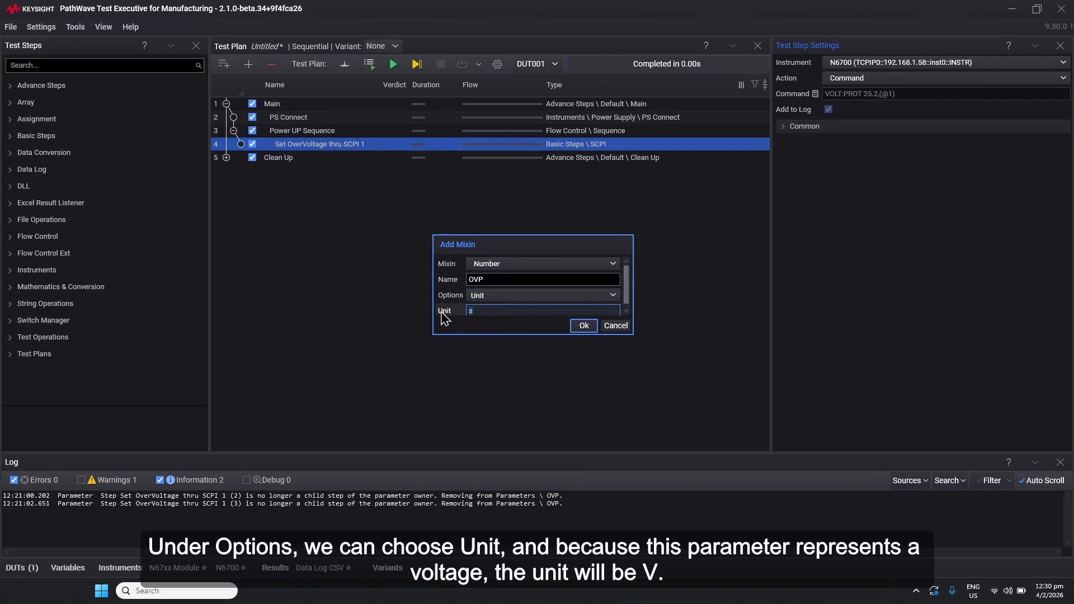
{"action": "type", "text": "V"}
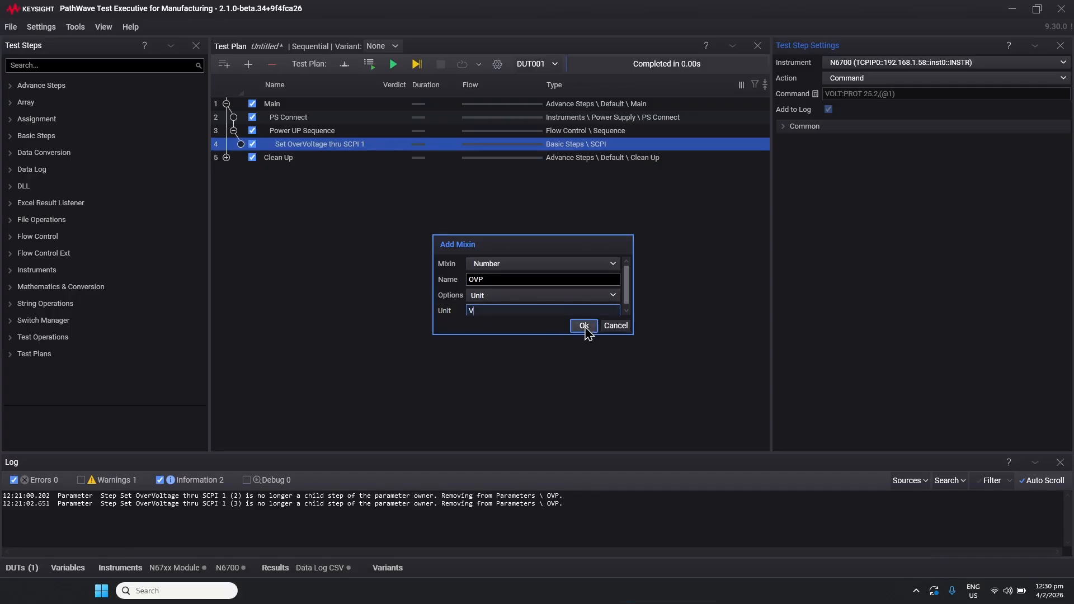
{"action": "left_click", "coordinate": [583, 327]}
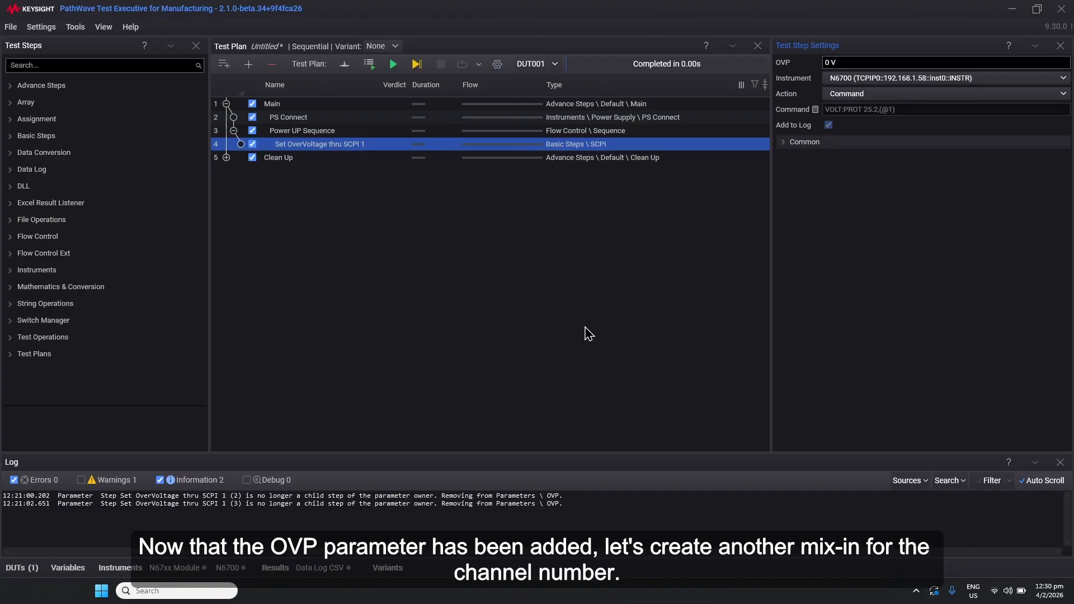
Add another Number mixin to the step named Channel
{"action": "right_click", "coordinate": [884, 248]}
{"action": "left_click", "coordinate": [905, 264]}
{"action": "left_click_drag", "start_coordinate": [507, 280], "coordinate": [433, 282]}
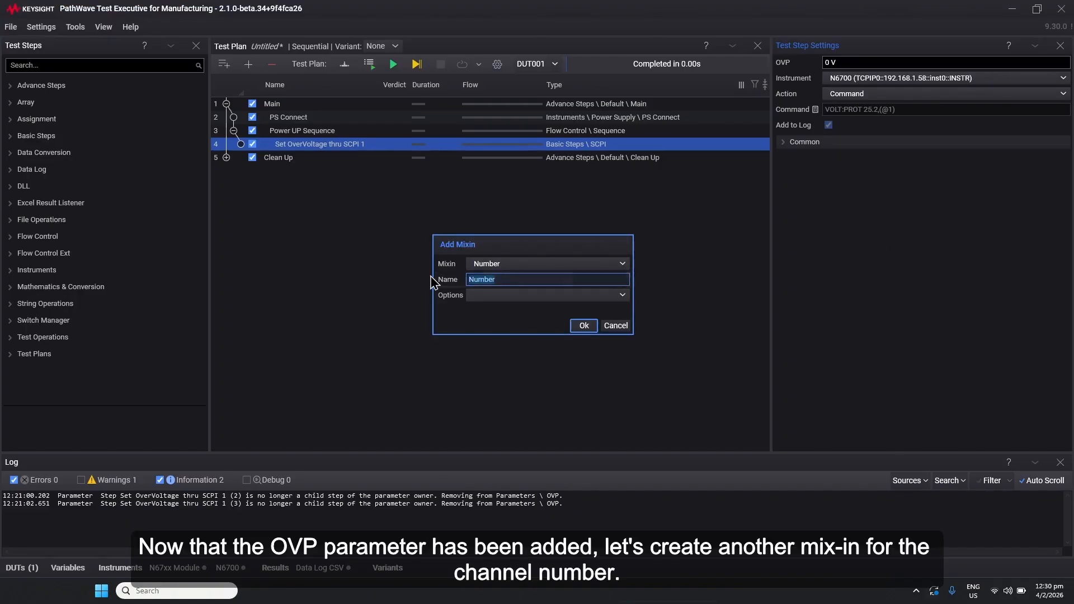
{"action": "type", "text": "Channel"}
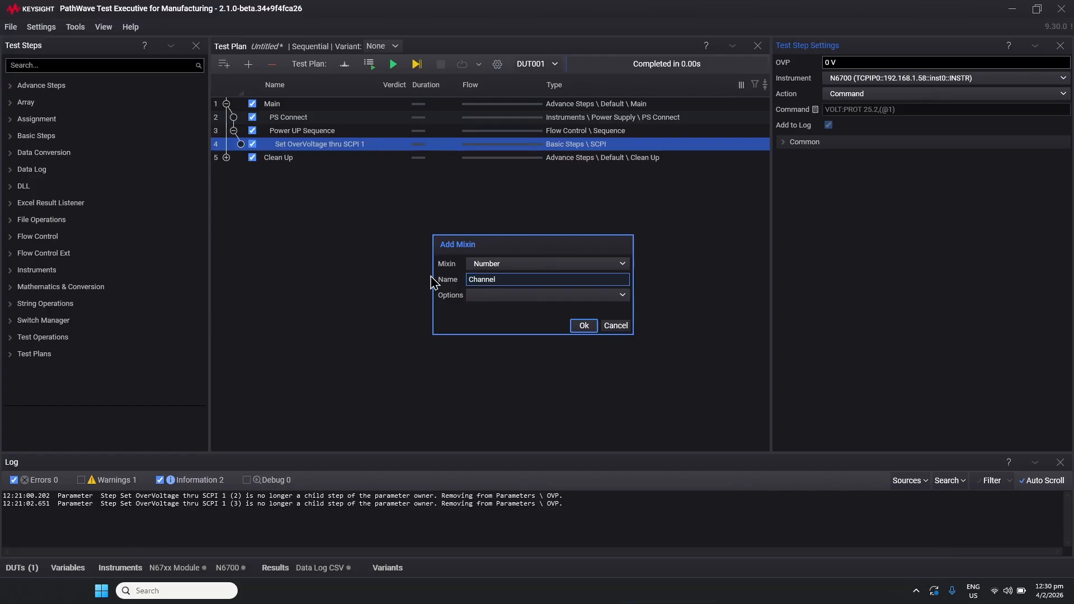
{"action": "left_click", "coordinate": [584, 326]}
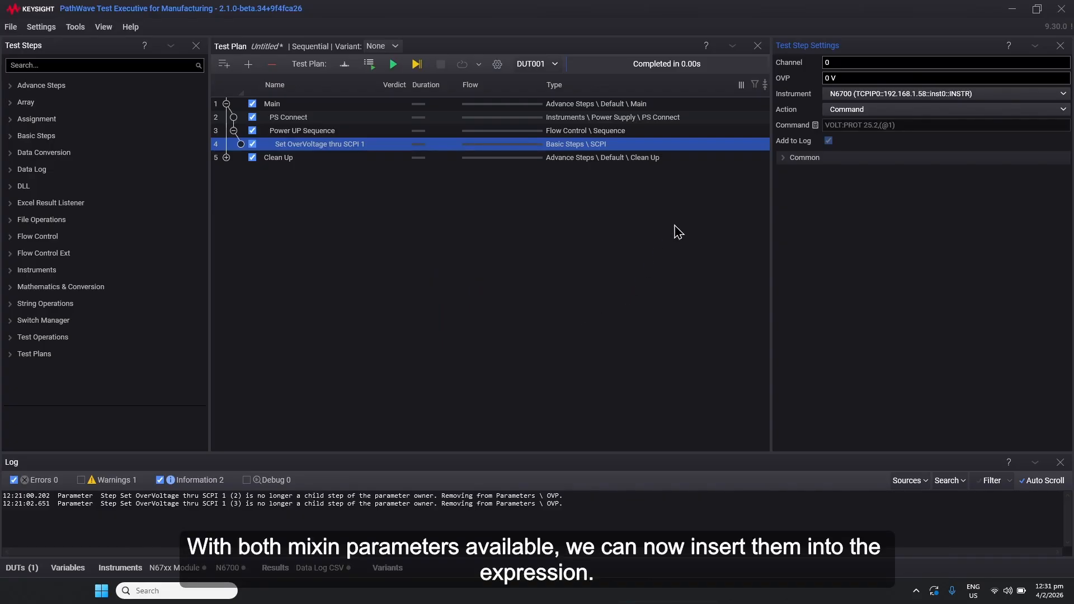
Edit the command expression, replacing the 1.2 offset with the OVP mixin
{"action": "left_click", "coordinate": [815, 124]}
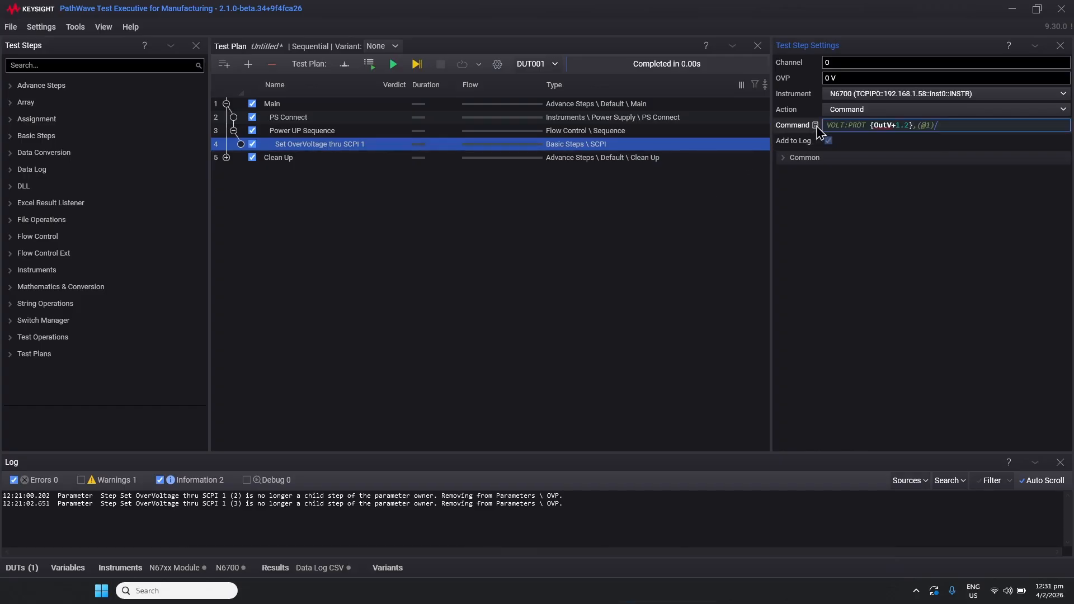
{"action": "left_click", "coordinate": [895, 125]}
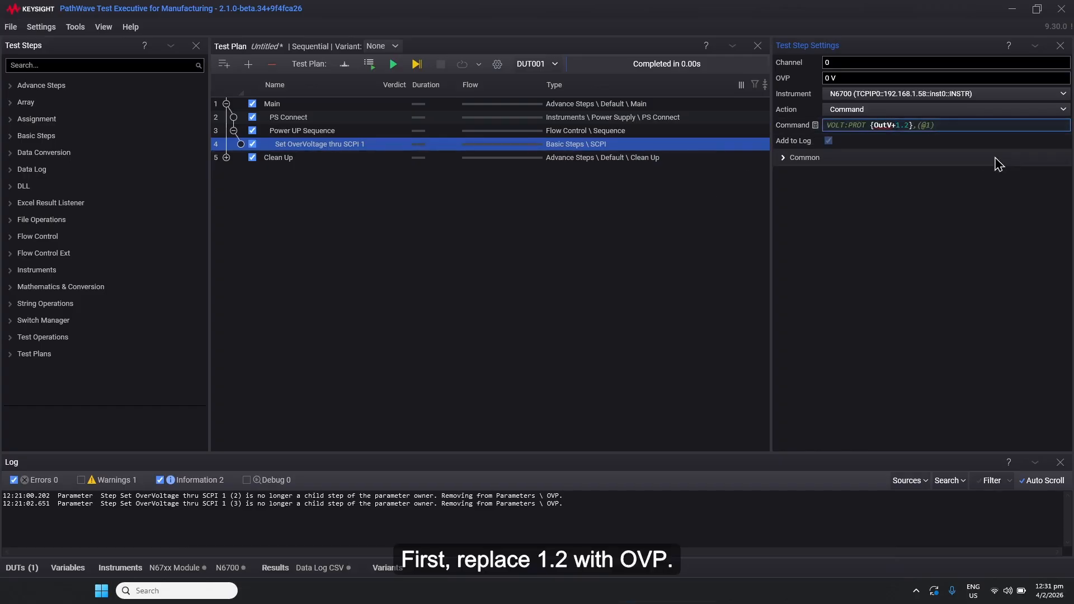
{"action": "type", "text": "OVP"}
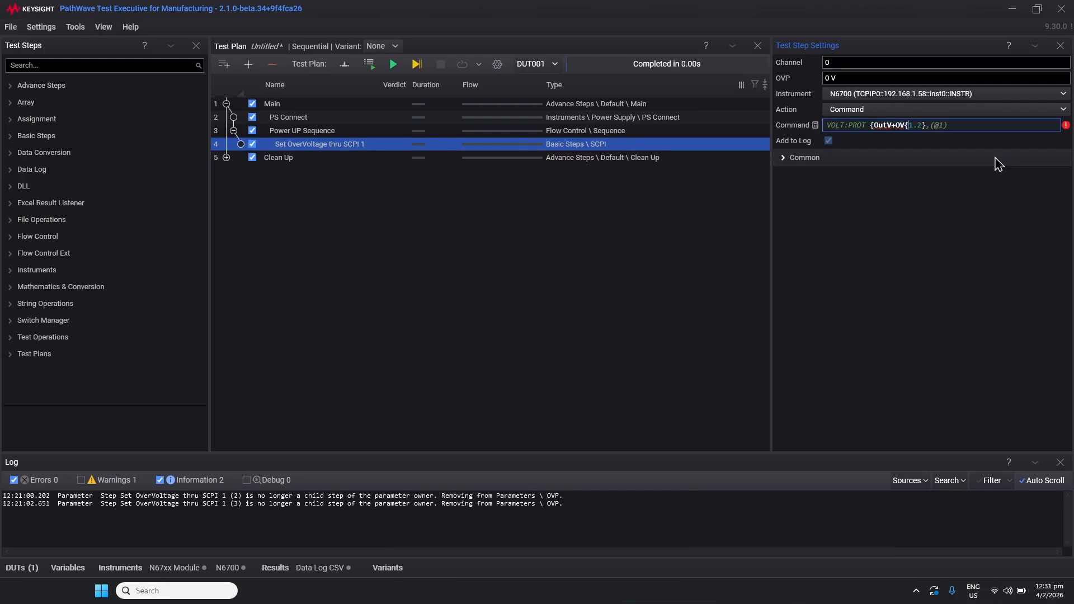
{"action": "key", "text": "Delete"}
{"action": "key", "text": "Delete"}
{"action": "key", "text": "Delete"}
{"action": "key", "text": "Delete"}
{"action": "key", "text": "Delete"}
{"action": "type", "text": "P"}
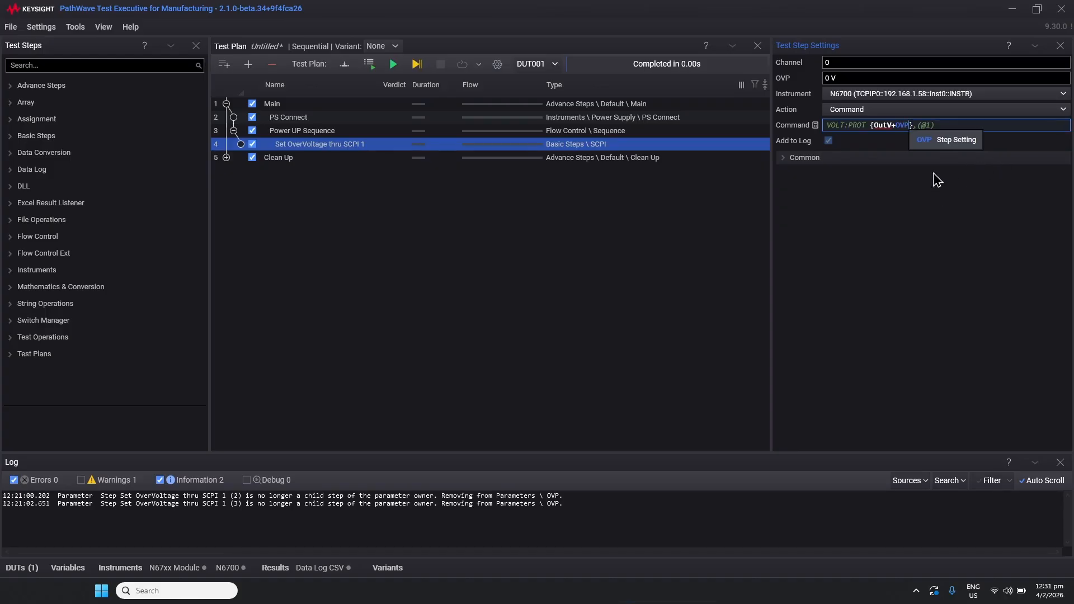
Replace the channel number 1 in the command expression with the {Channel} mixin and confirm the edit
{"action": "left_click", "coordinate": [930, 125]}
{"action": "key", "text": "BackSpace"}
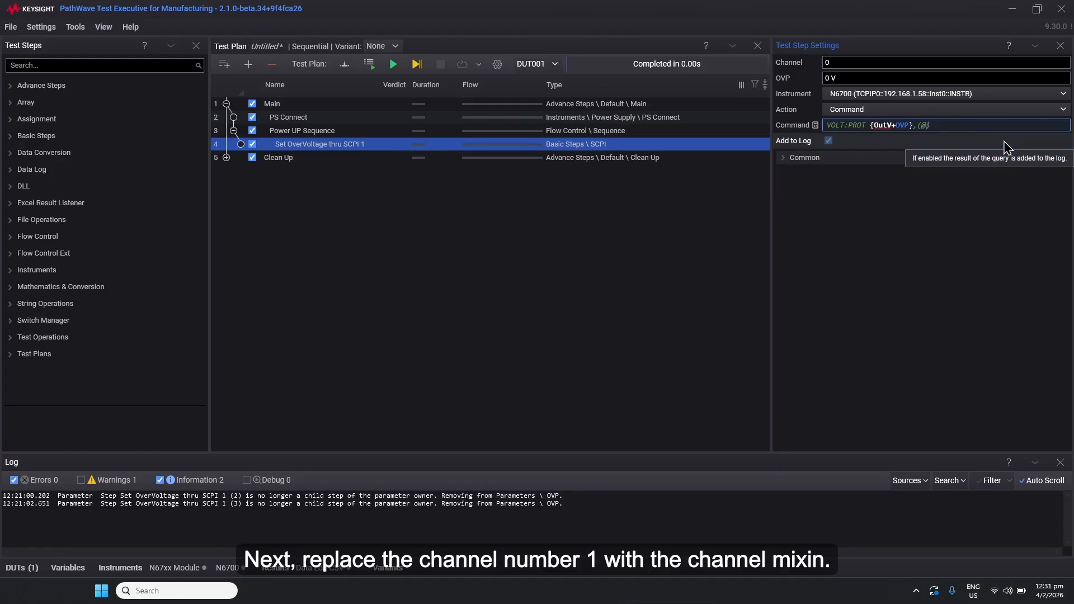
{"action": "type", "text": "{Channel"}
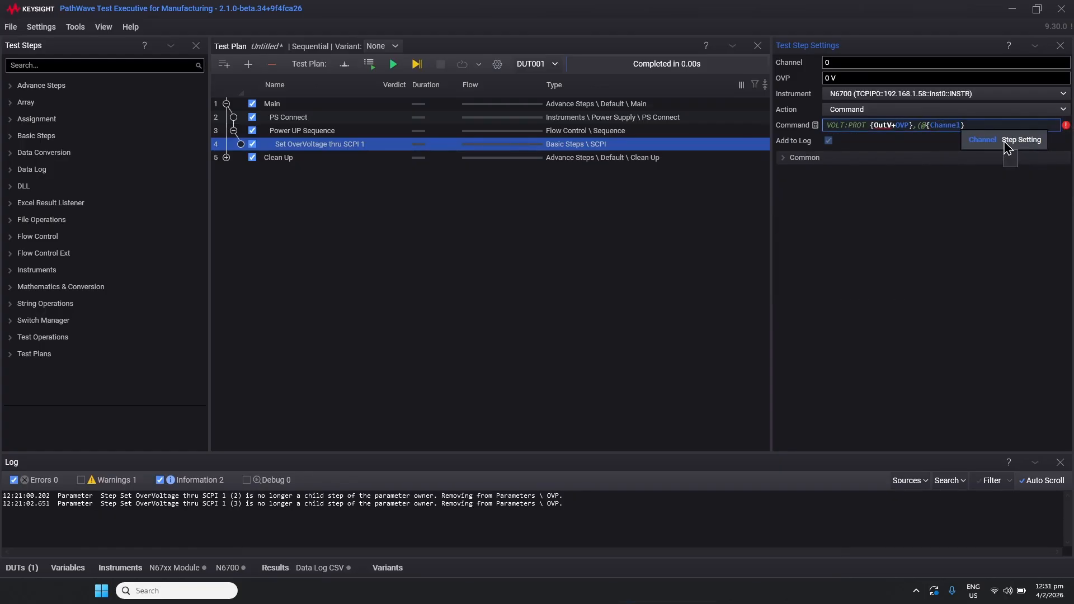
{"action": "left_click", "coordinate": [1004, 143]}
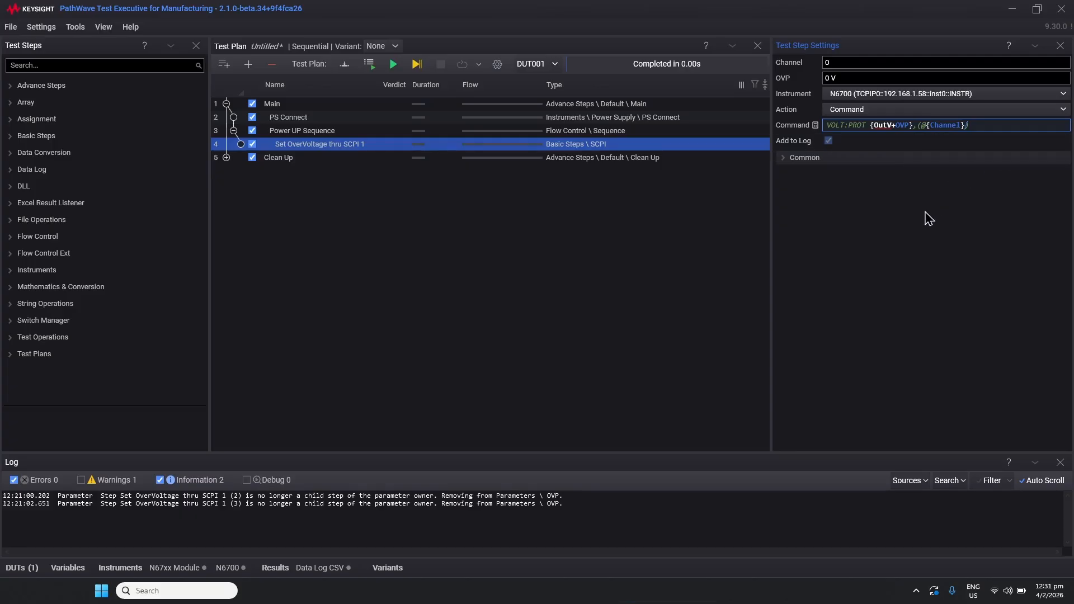
{"action": "left_click", "coordinate": [857, 180]}
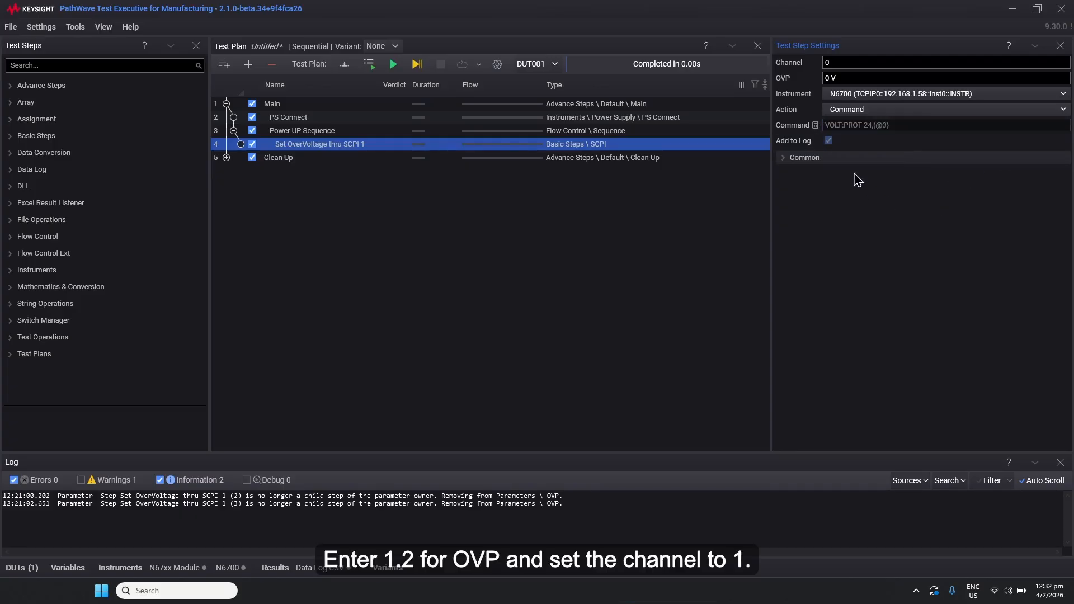
Set the OVP mixin to 1.2 and the Channel mixin to 1
{"action": "double_click", "coordinate": [827, 78]}
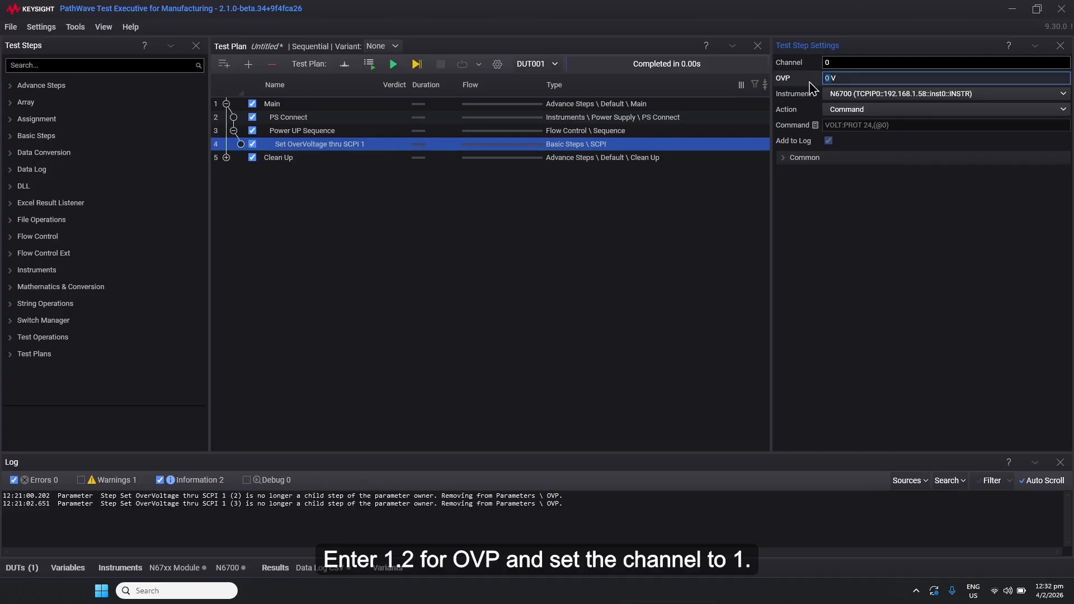
{"action": "type", "text": "1.2V"}
{"action": "double_click", "coordinate": [827, 62]}
{"action": "type", "text": "1"}
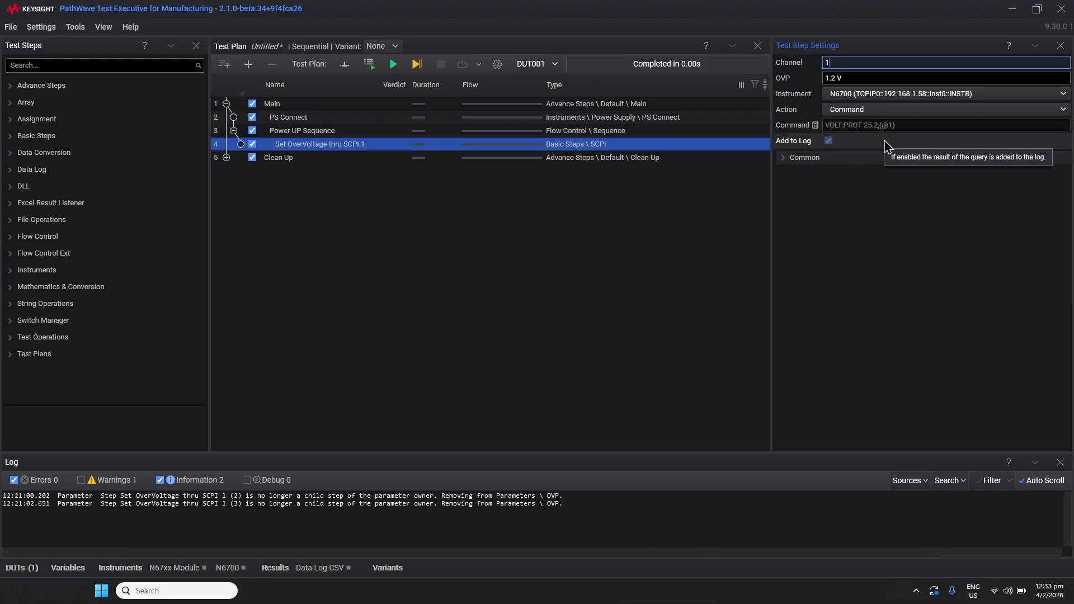
Change the Channel mixin to 3 and the OVP mixin to 5
{"action": "left_click_drag", "start_coordinate": [842, 65], "coordinate": [797, 66]}
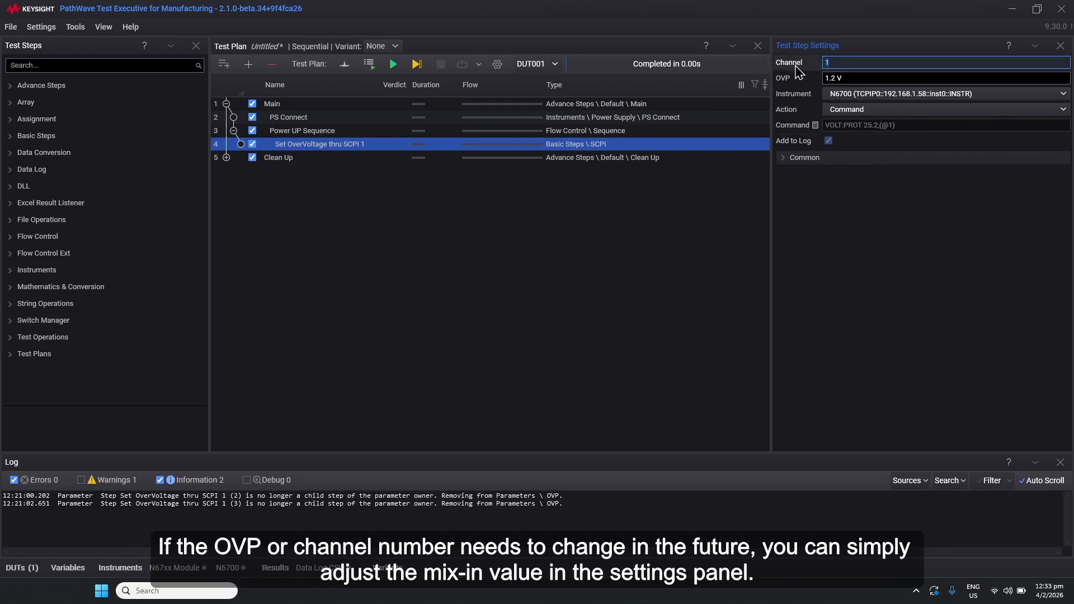
{"action": "type", "text": "3"}
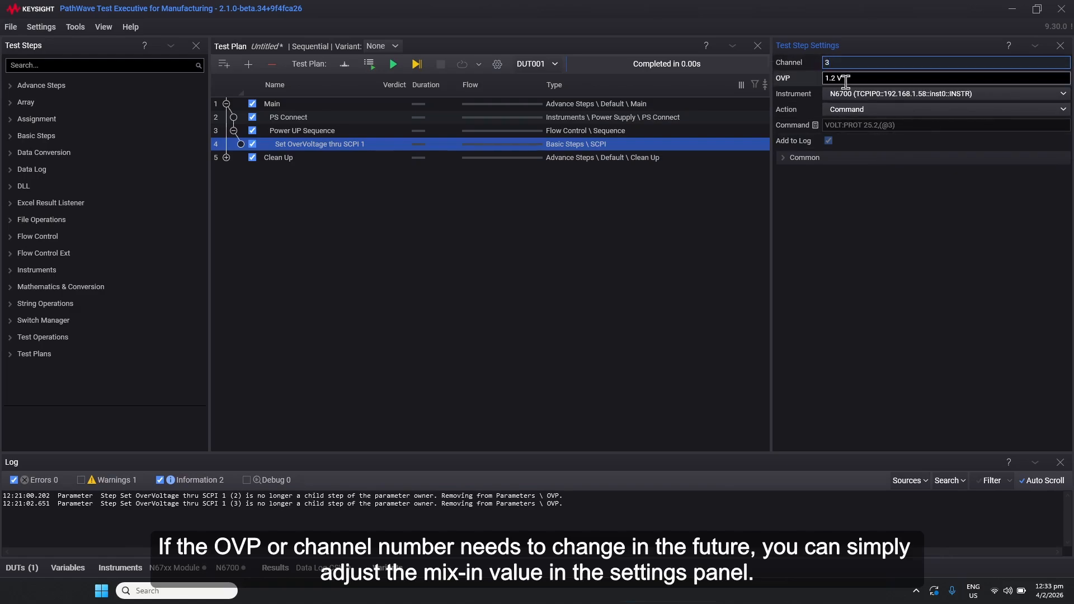
{"action": "key", "text": "Tab"}
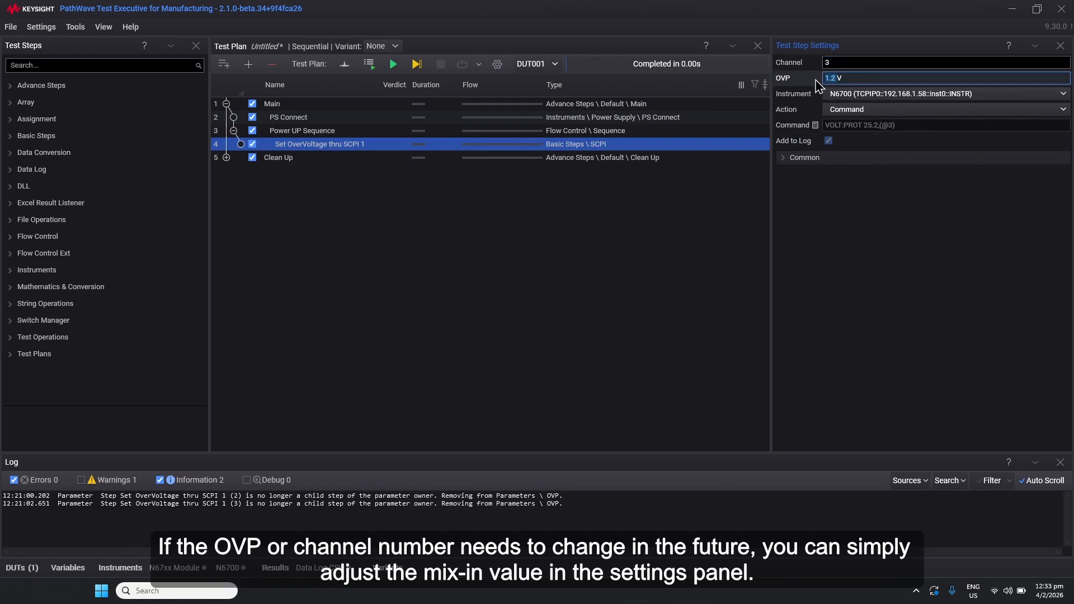
{"action": "type", "text": "5V"}
{"action": "left_click", "coordinate": [847, 63]}
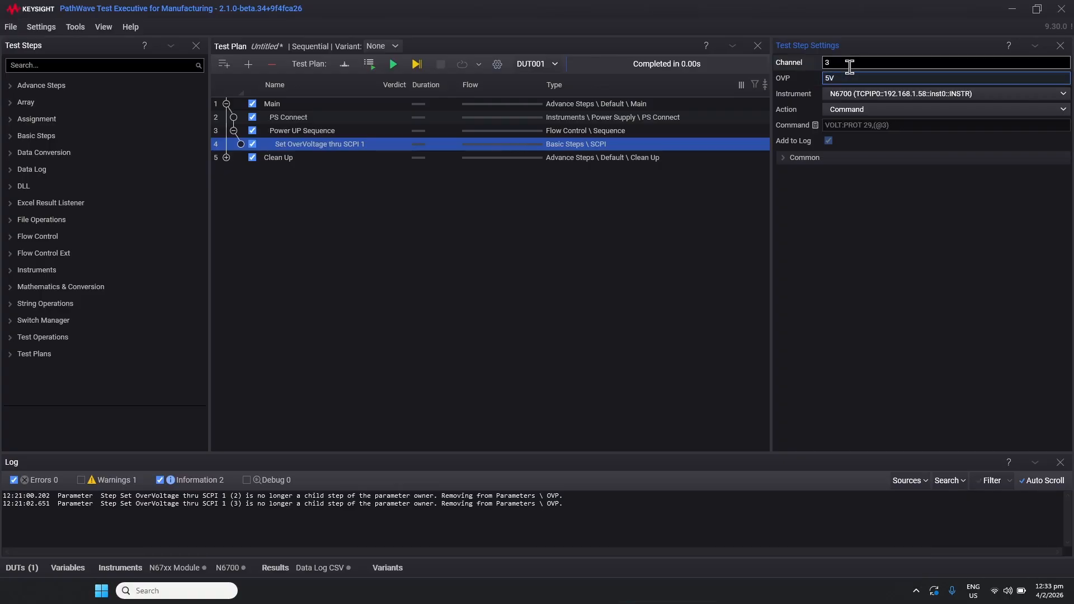
{"action": "left_click", "coordinate": [847, 77]}
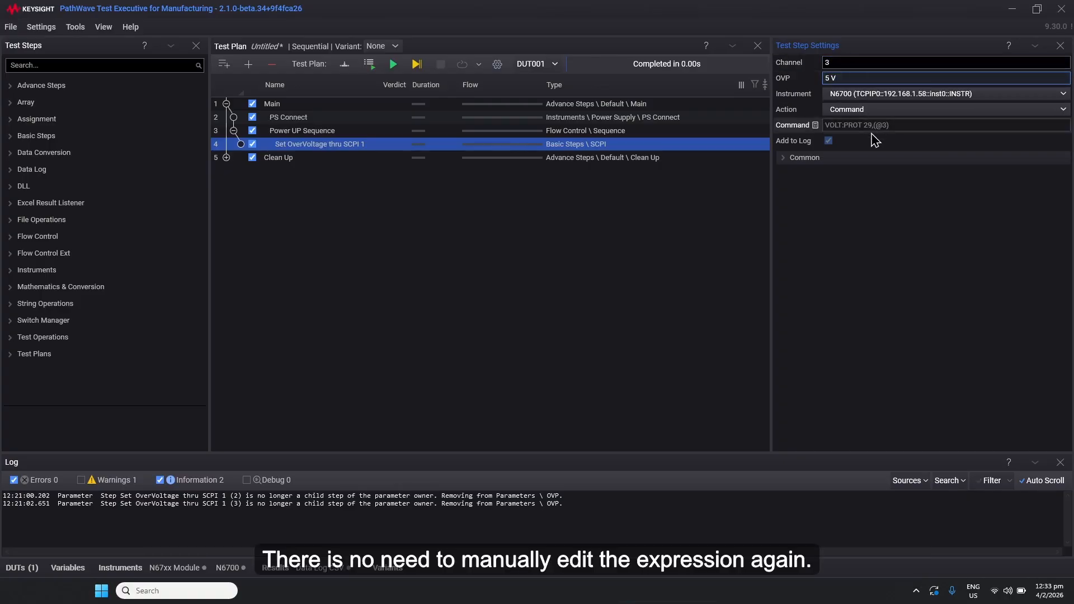
Restore the OVP mixin to 1.2 and the Channel mixin to 1
{"action": "left_click_drag", "start_coordinate": [833, 78], "coordinate": [823, 79]}
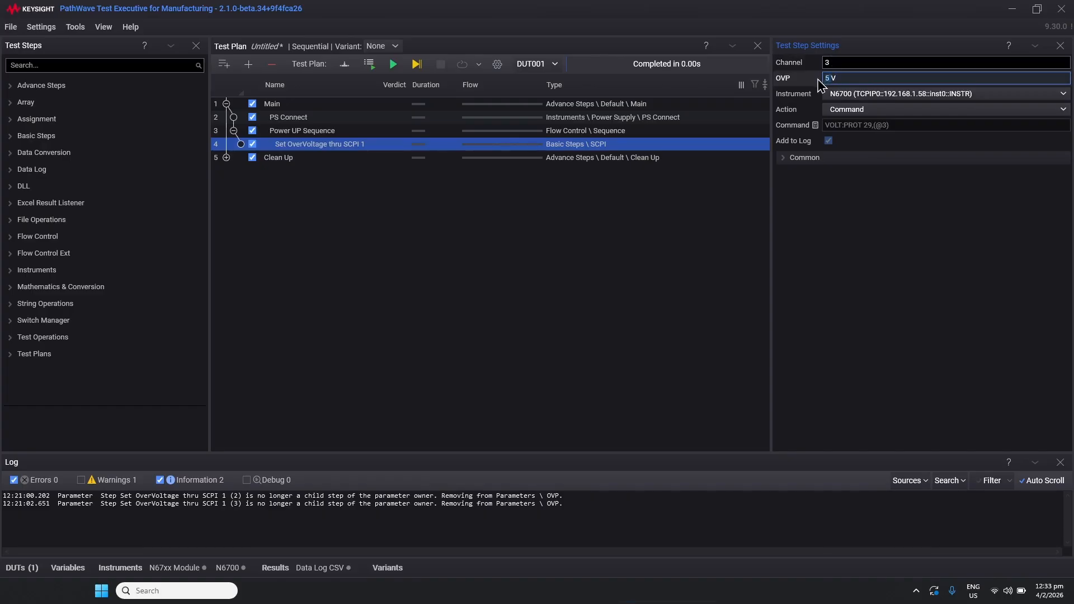
{"action": "type", "text": "1.2"}
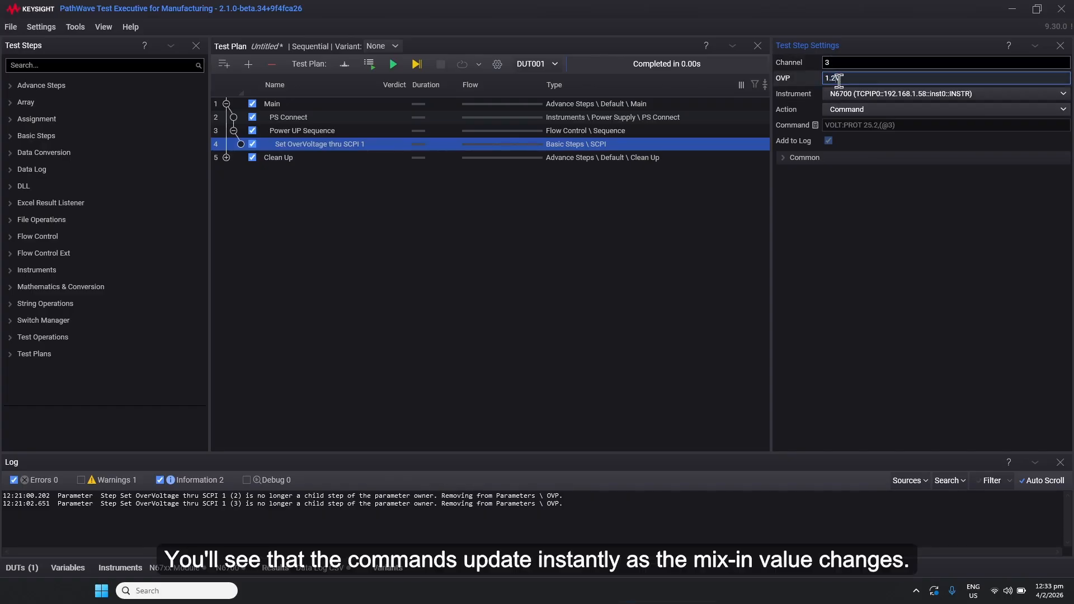
{"action": "double_click", "coordinate": [832, 63]}
{"action": "type", "text": "1"}
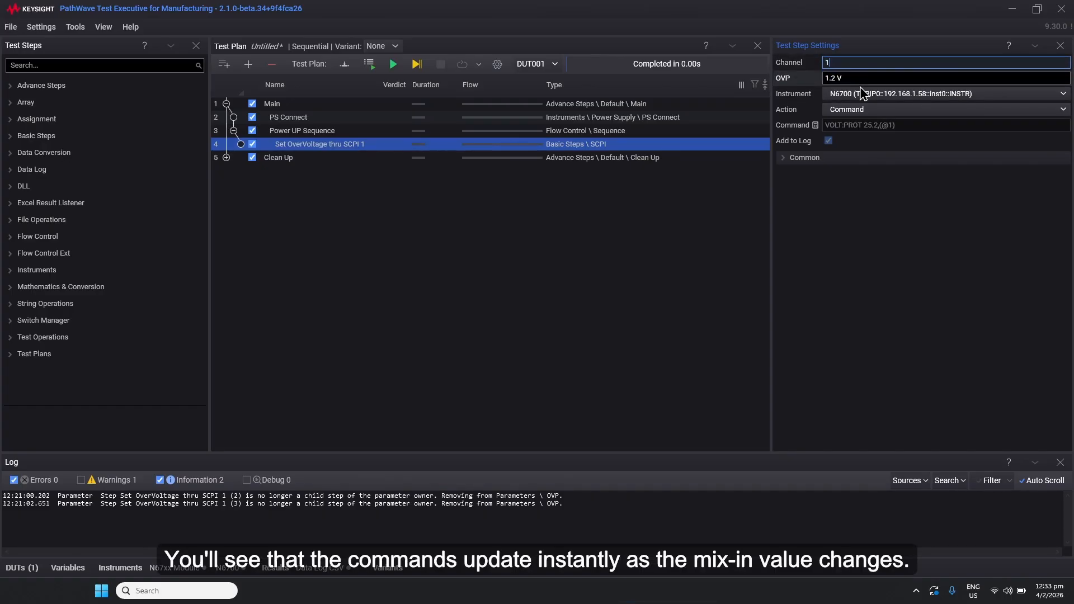
Copy the Set OverVoltage thru SCPI 1 step and paste it twice into the Power UP Sequence
{"action": "right_click", "coordinate": [325, 148]}
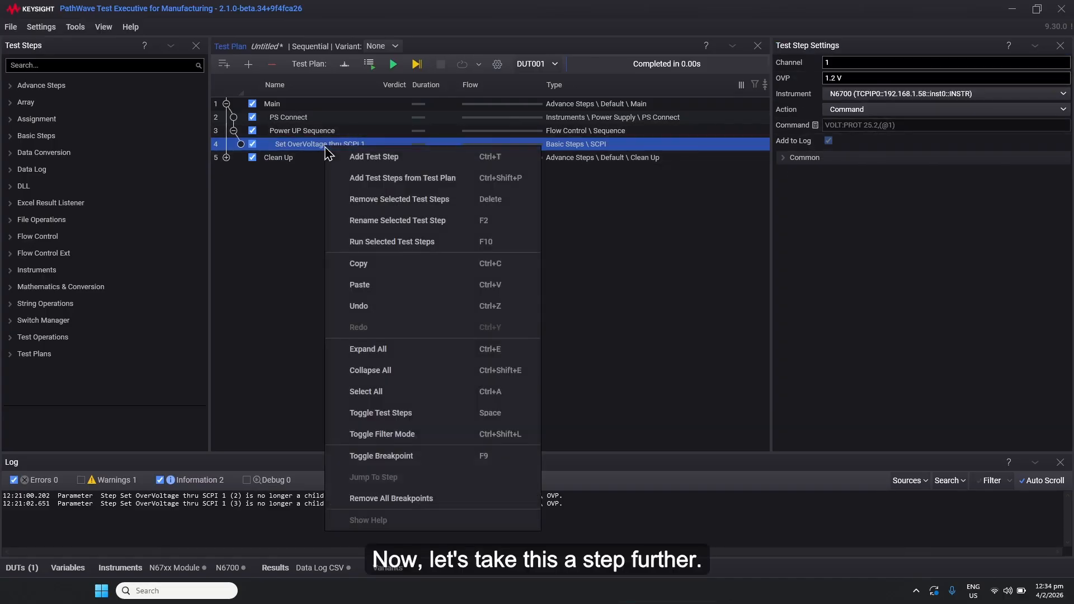
{"action": "left_click", "coordinate": [376, 265]}
{"action": "right_click", "coordinate": [353, 145]}
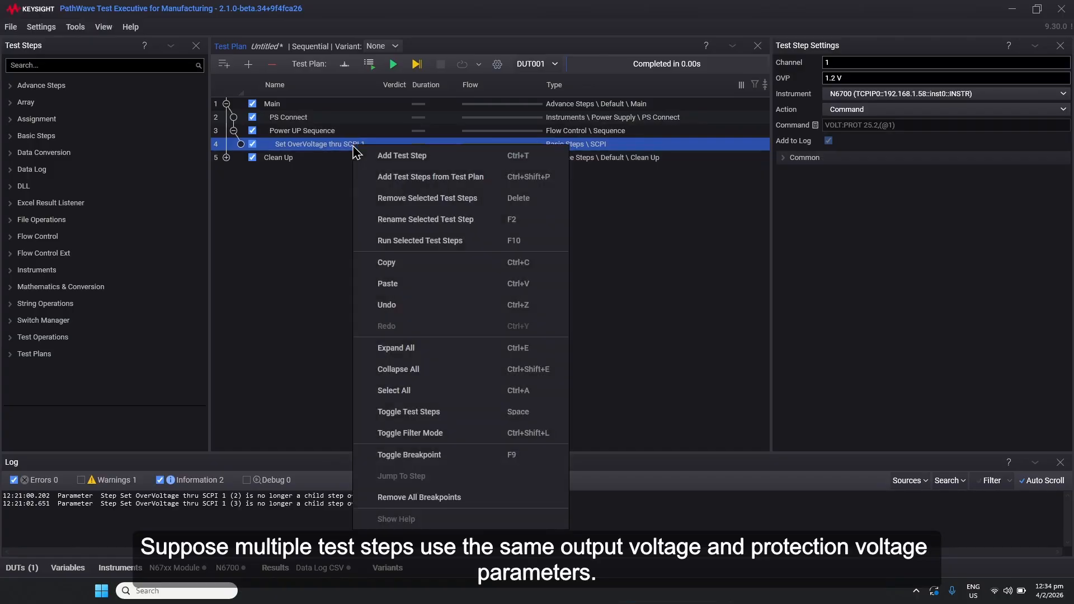
{"action": "left_click", "coordinate": [406, 286]}
{"action": "right_click", "coordinate": [379, 235]}
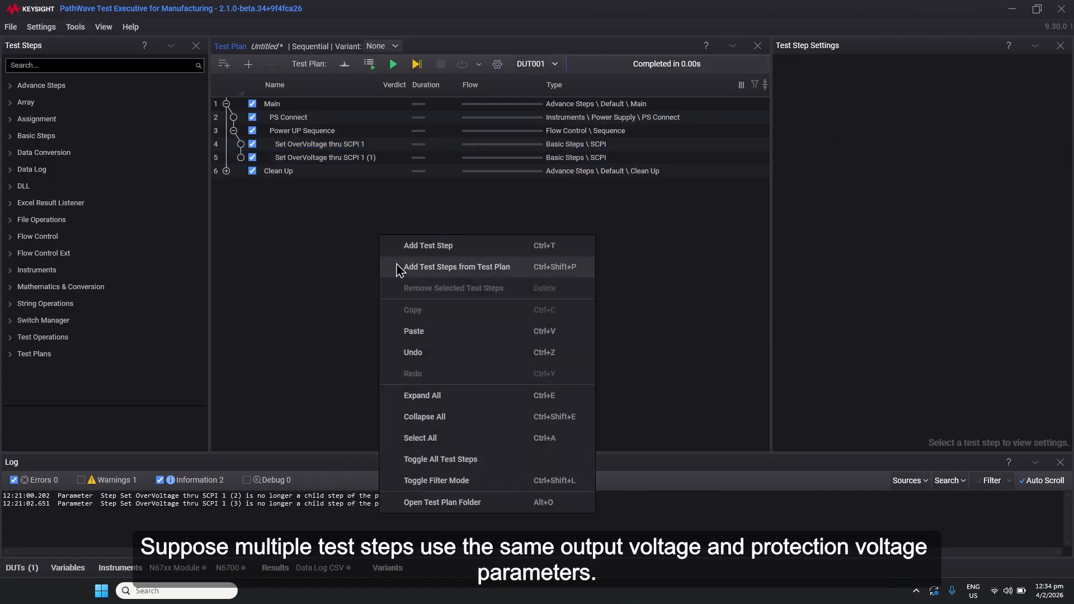
{"action": "left_click", "coordinate": [424, 339]}
Select the first copy, Set OverVoltage thru SCPI 1 (1), and set its Channel mixin to 2
{"action": "left_click_drag", "start_coordinate": [338, 187], "coordinate": [364, 171]}
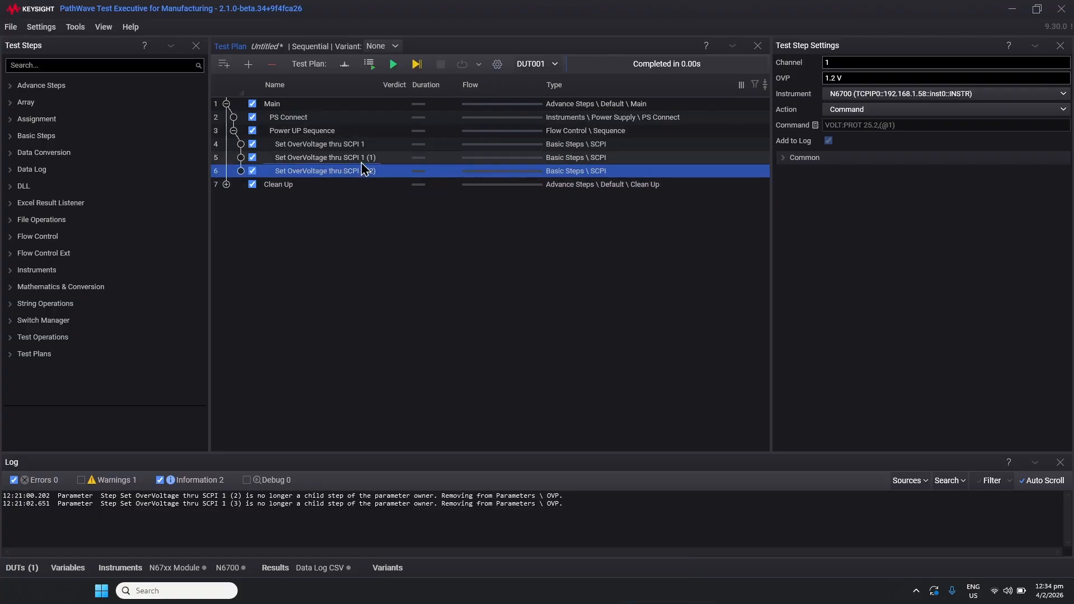
{"action": "left_click", "coordinate": [366, 158]}
{"action": "left_click", "coordinate": [804, 68]}
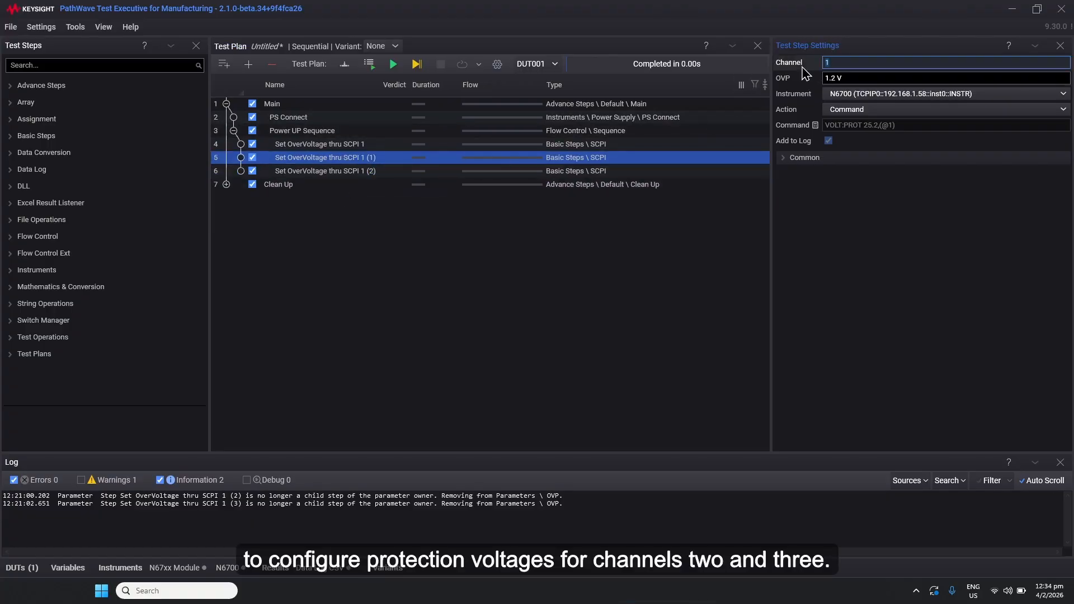
{"action": "type", "text": "2"}
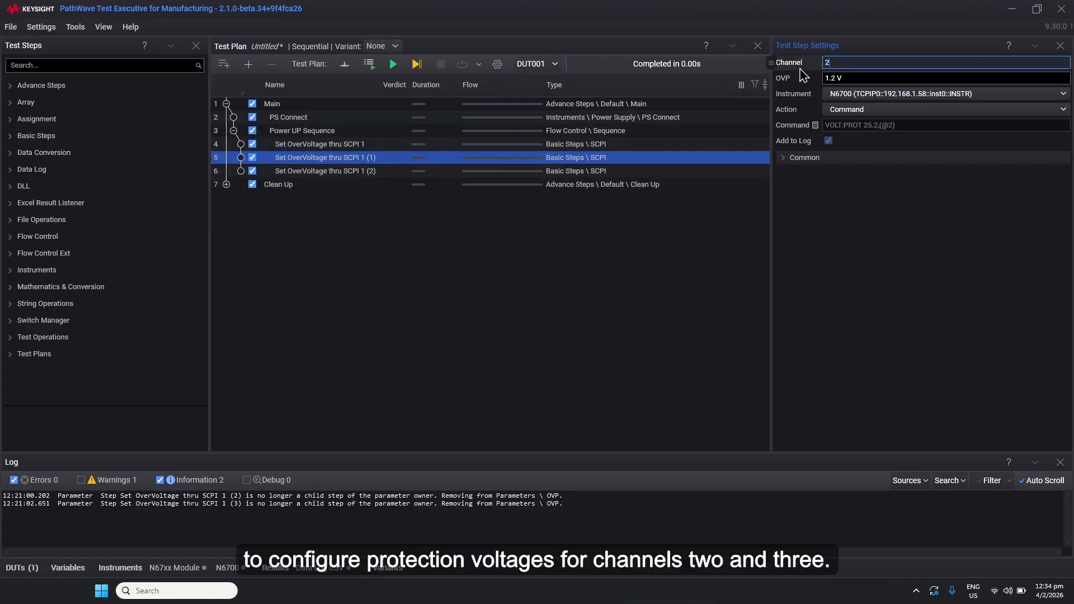
Select the second copy, Set OverVoltage thru SCPI 1 (2), and set its Channel mixin to 3
{"action": "left_click", "coordinate": [364, 171]}
{"action": "left_click", "coordinate": [839, 62]}
{"action": "type", "text": "3"}
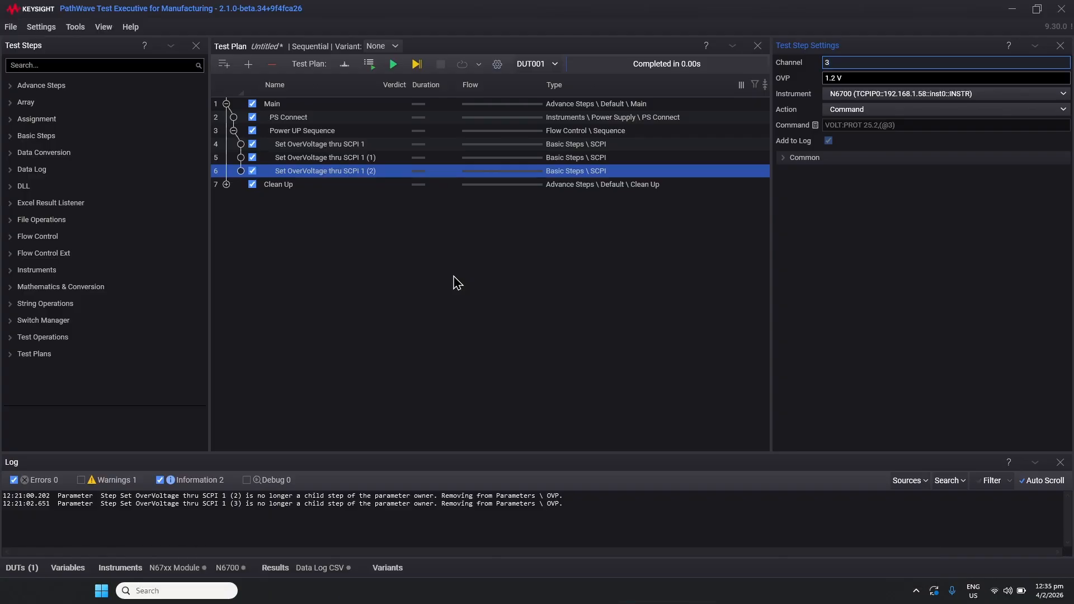
Parameterize the OVP property of all three Set OverVoltage thru SCPI 1 steps on their parent Power UP Sequence
{"action": "right_click", "coordinate": [808, 79]}
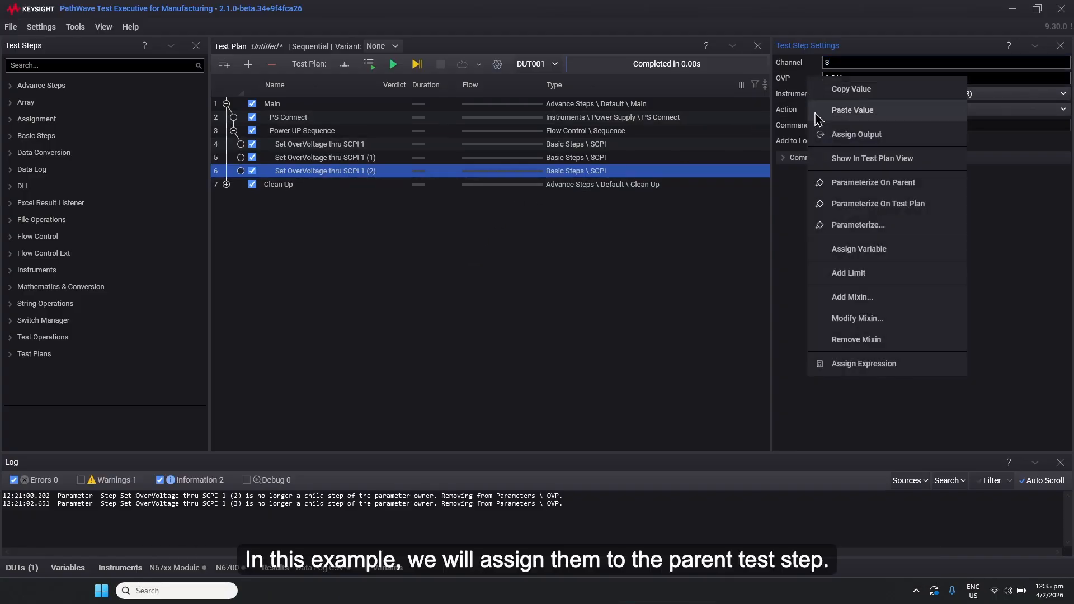
{"action": "left_click", "coordinate": [861, 182]}
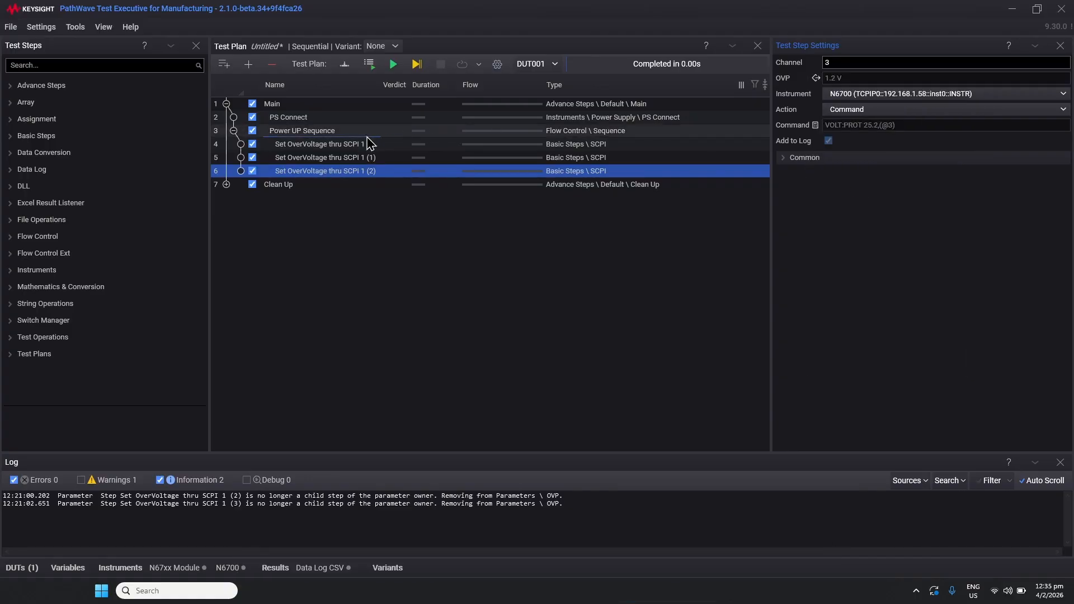
{"action": "left_click", "coordinate": [344, 158]}
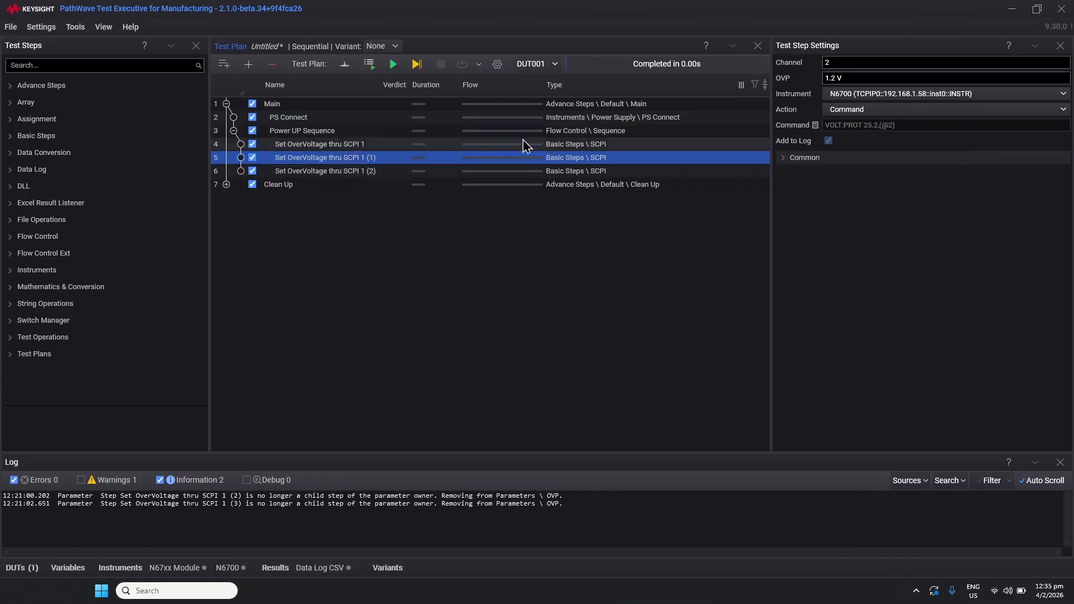
{"action": "right_click", "coordinate": [811, 84]}
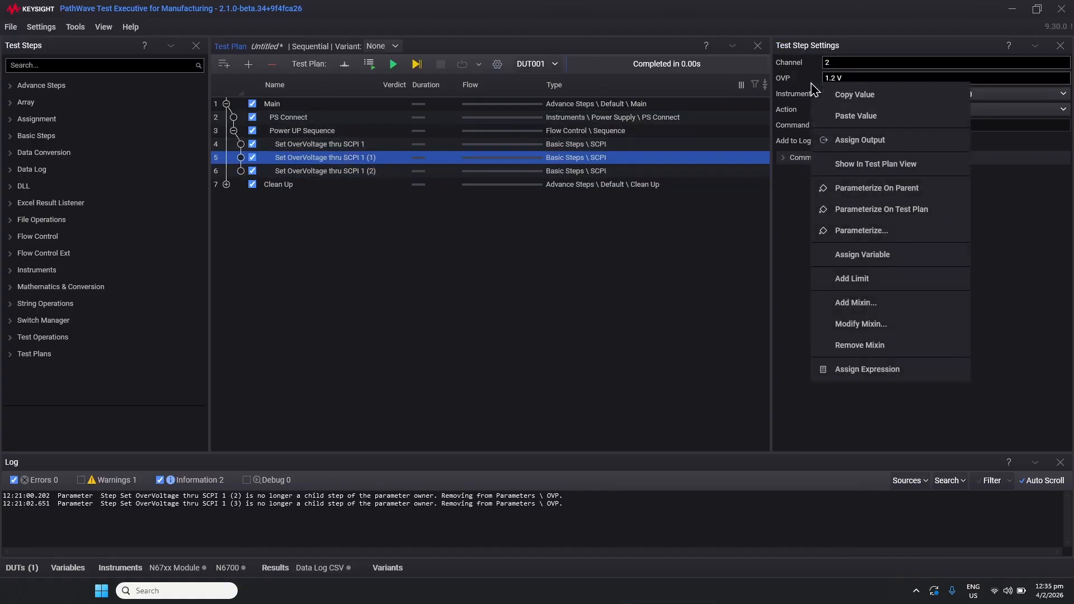
{"action": "left_click", "coordinate": [876, 195]}
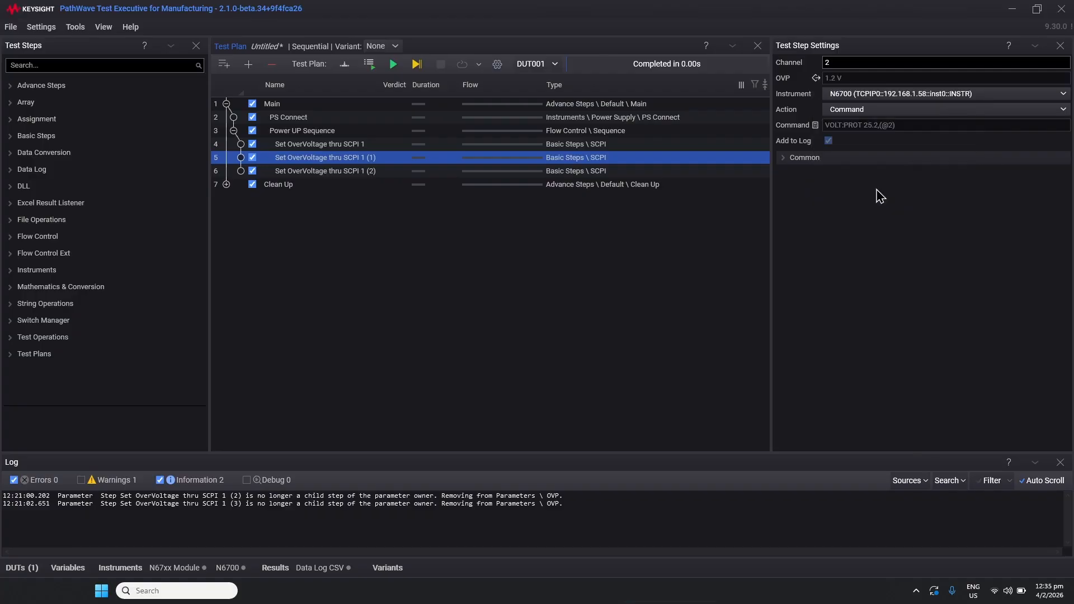
{"action": "left_click", "coordinate": [332, 146]}
{"action": "right_click", "coordinate": [808, 82]}
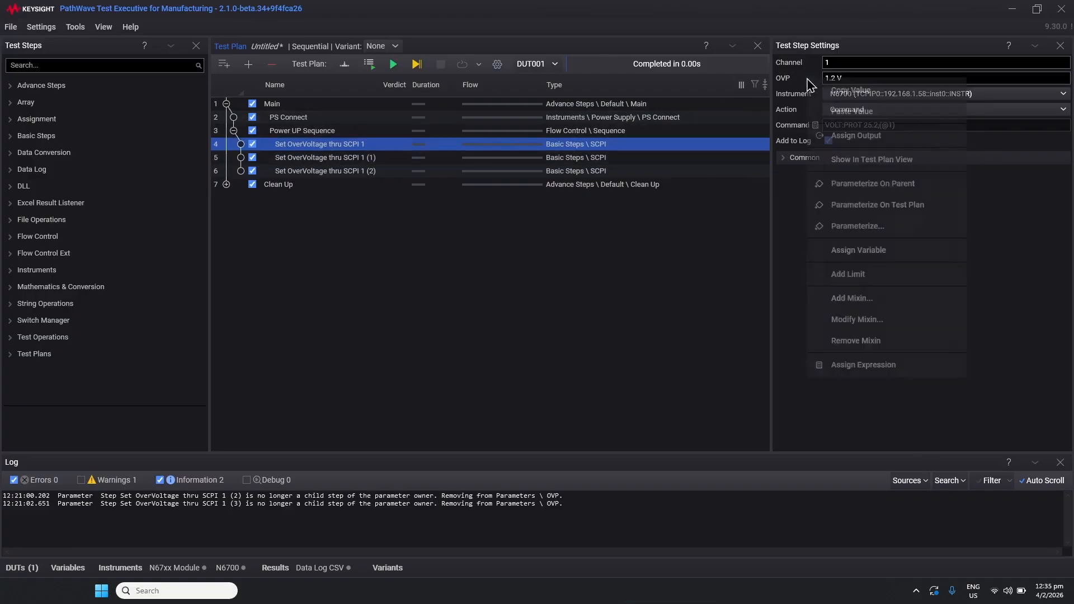
{"action": "left_click", "coordinate": [851, 193]}
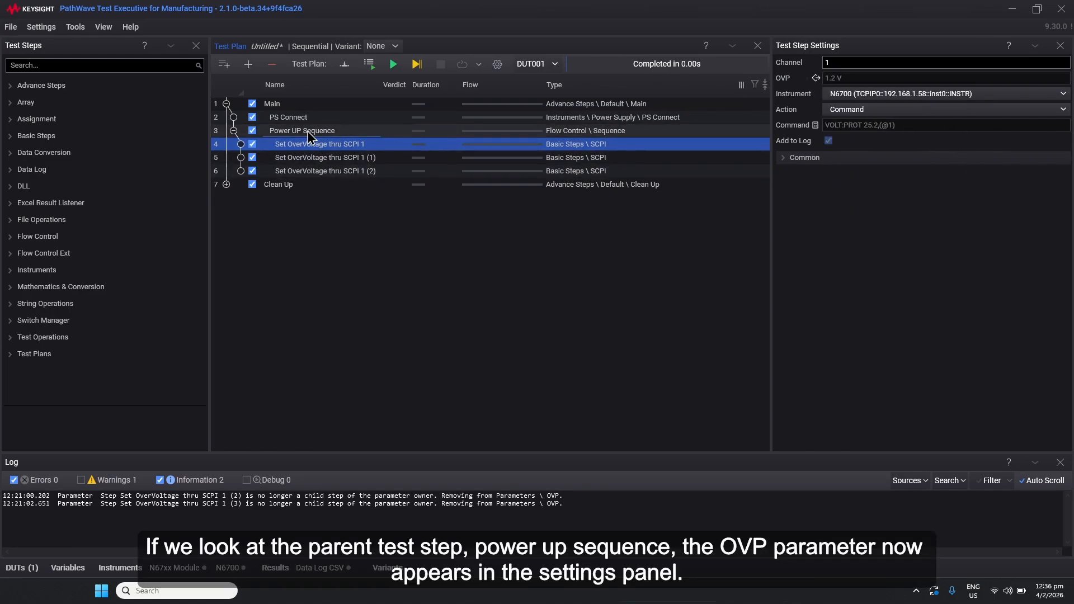
Set the Power UP Sequence's OVP parameter to 5 V, then review each of its three child OverVoltage steps
{"action": "left_click", "coordinate": [321, 133]}
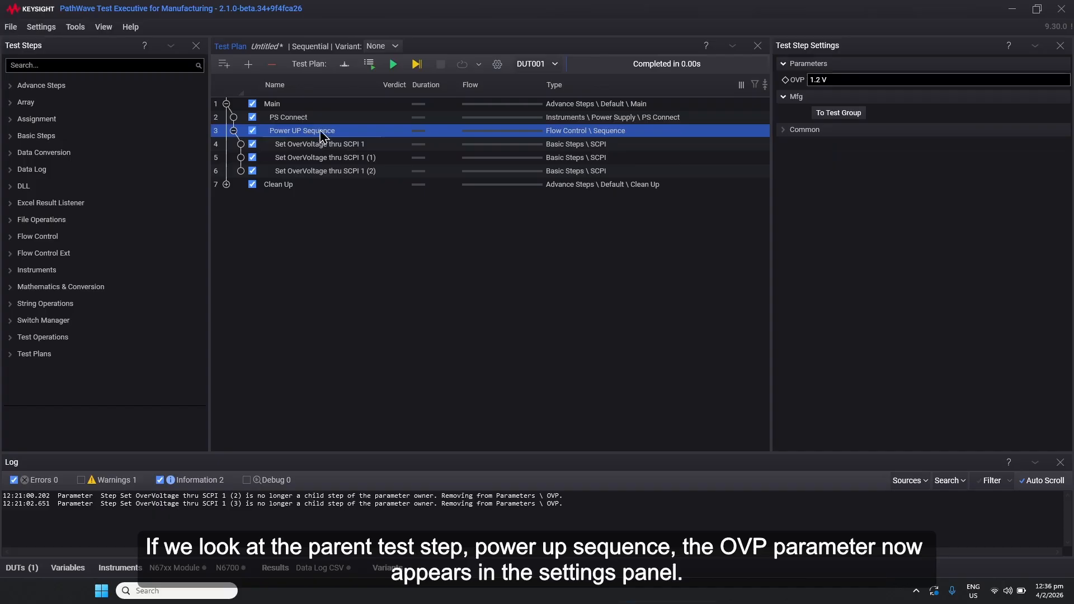
{"action": "left_click", "coordinate": [842, 80]}
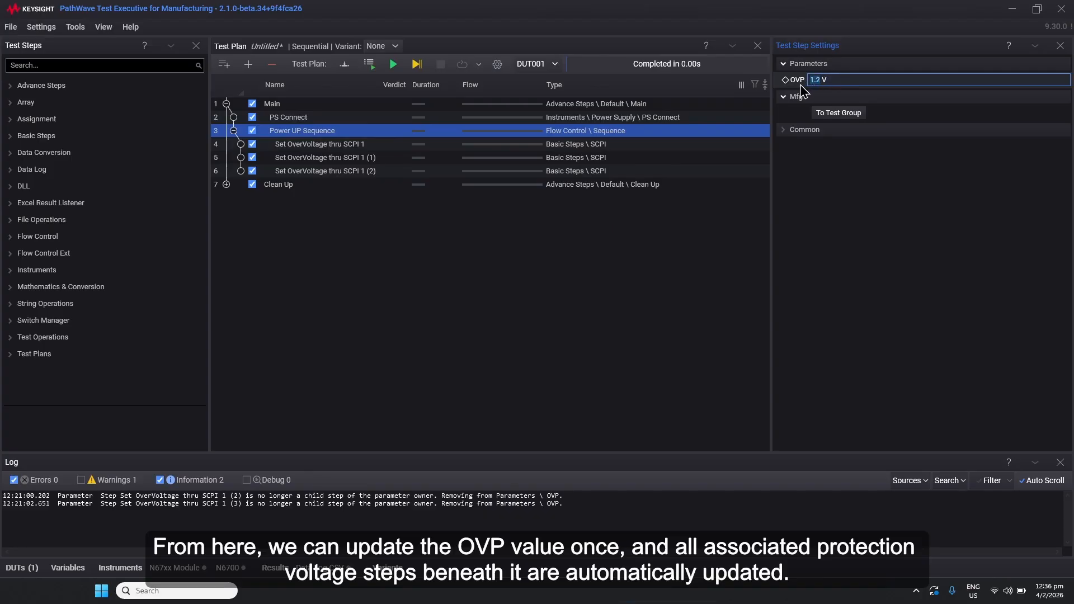
{"action": "type", "text": "5"}
{"action": "left_click", "coordinate": [304, 147]}
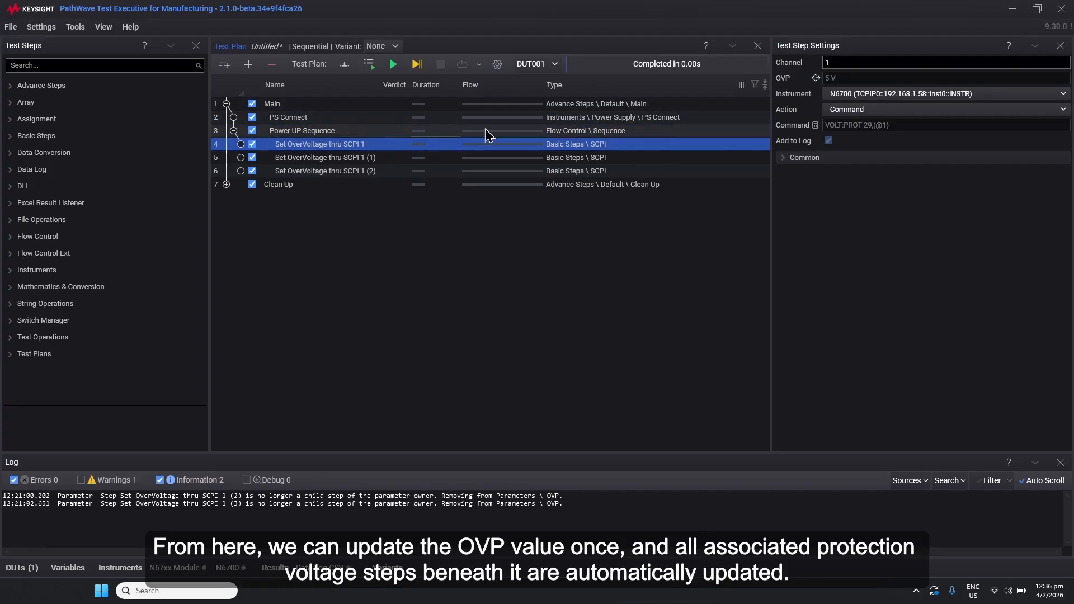
{"action": "left_click", "coordinate": [328, 160]}
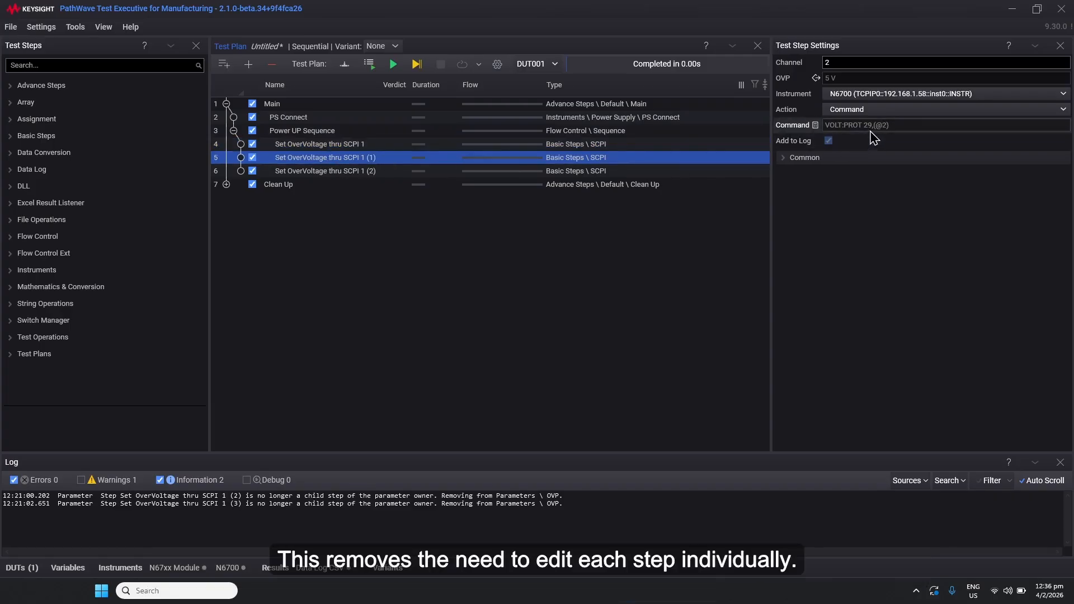
{"action": "left_click", "coordinate": [364, 173]}
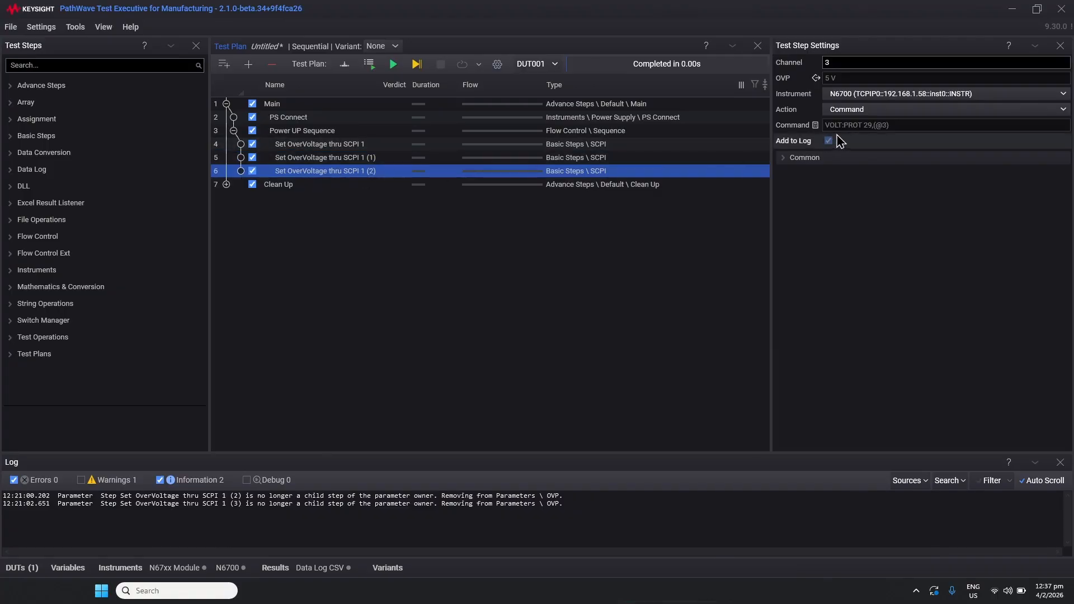